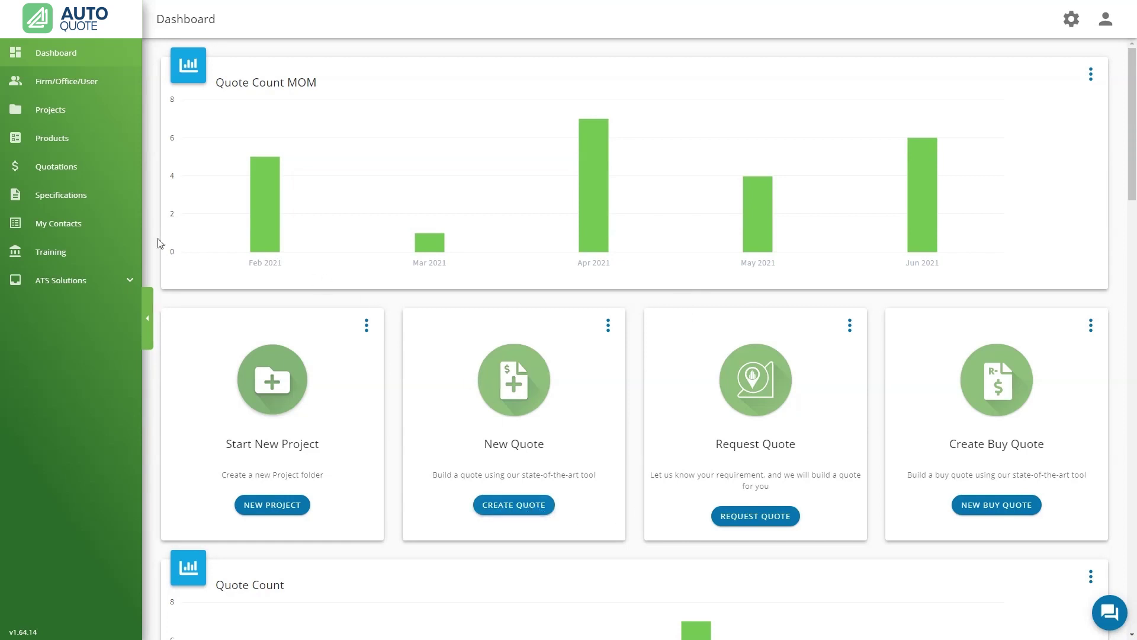
Start a new quotation and set its title to "Generic Quote"
click(69, 172)
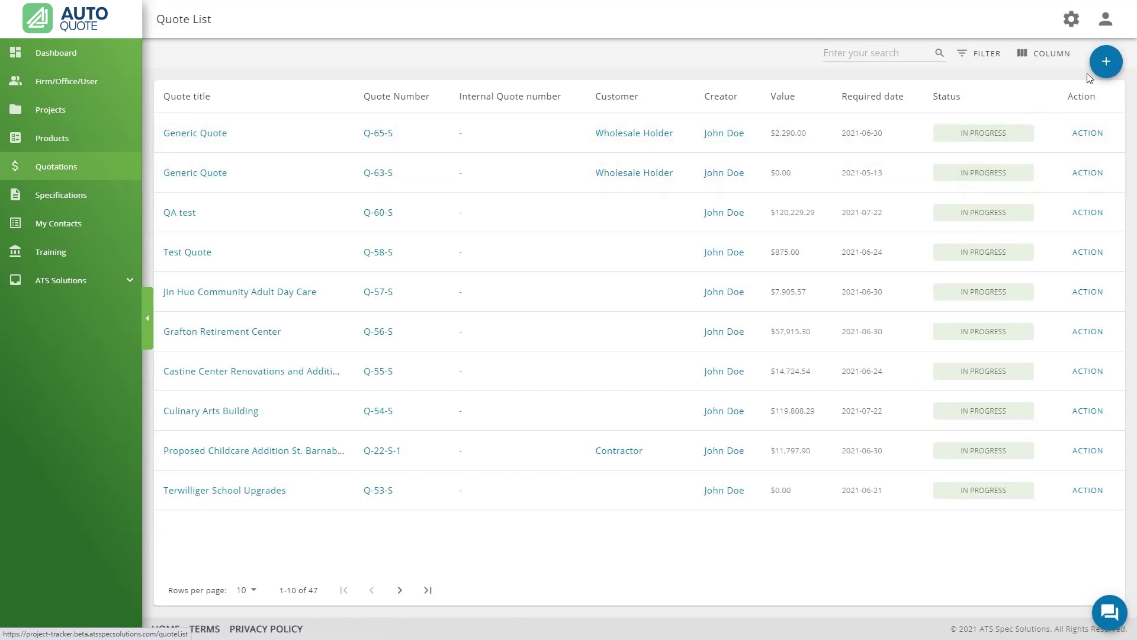
click(1105, 63)
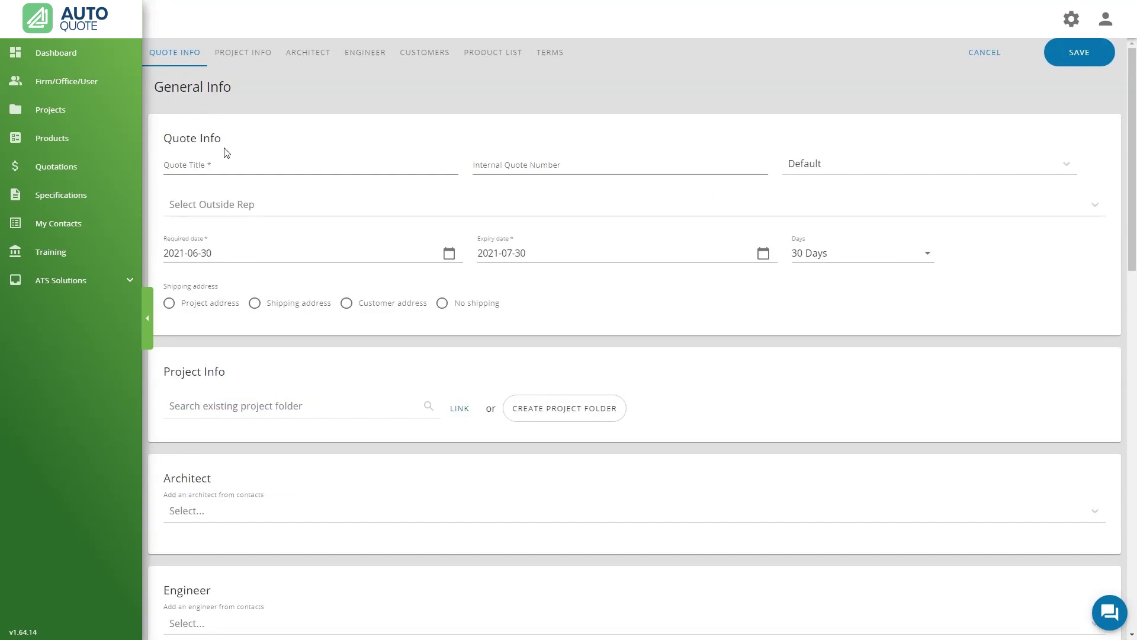
click(198, 164)
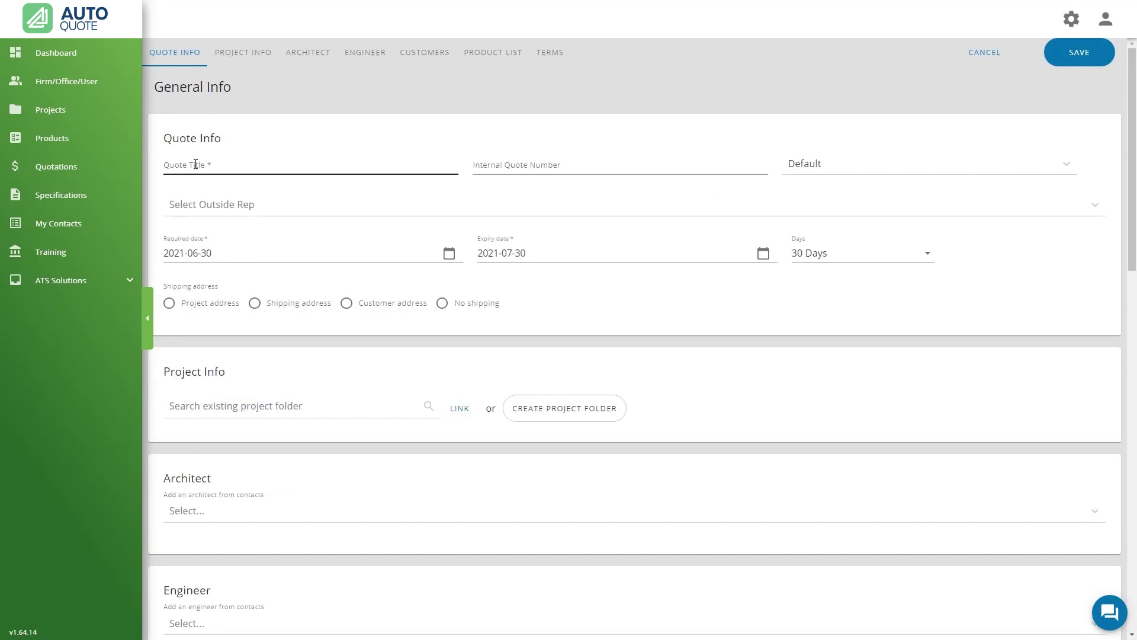
click(196, 164)
text(General Quote)
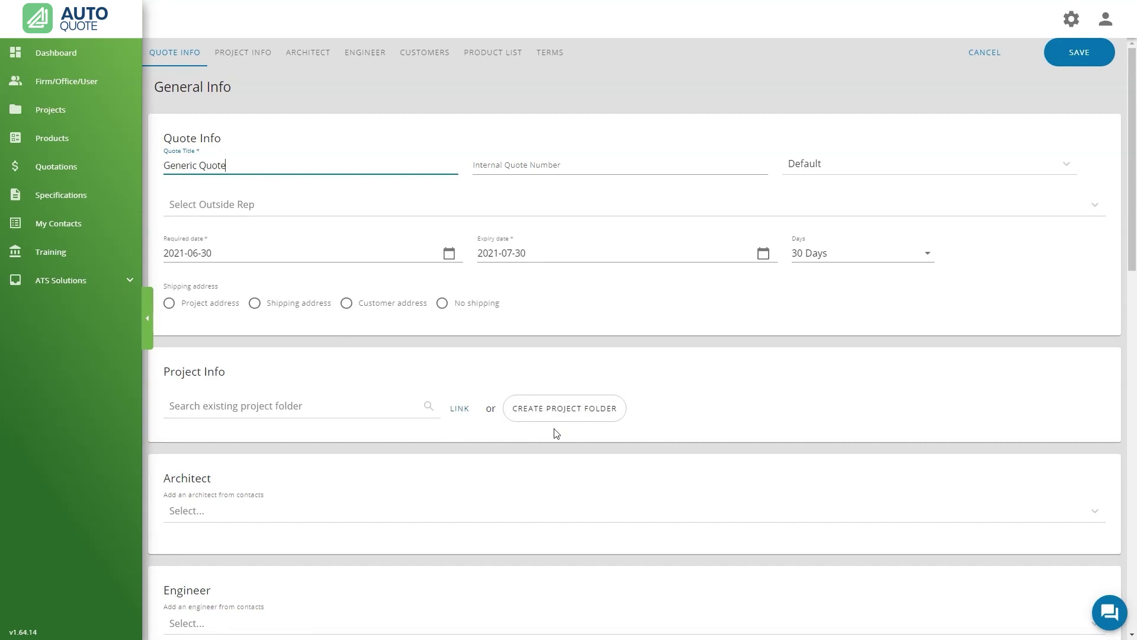
Search the existing project folders for "Generic Project" and select it as the quote's project
click(214, 406)
text(Ge)
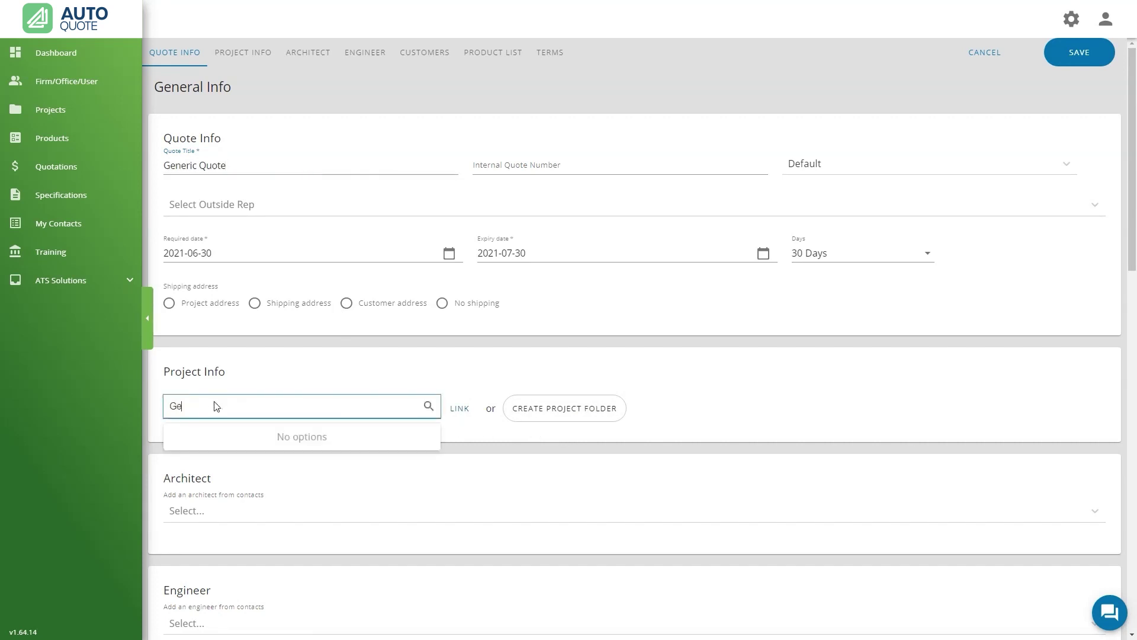
text(neric Project)
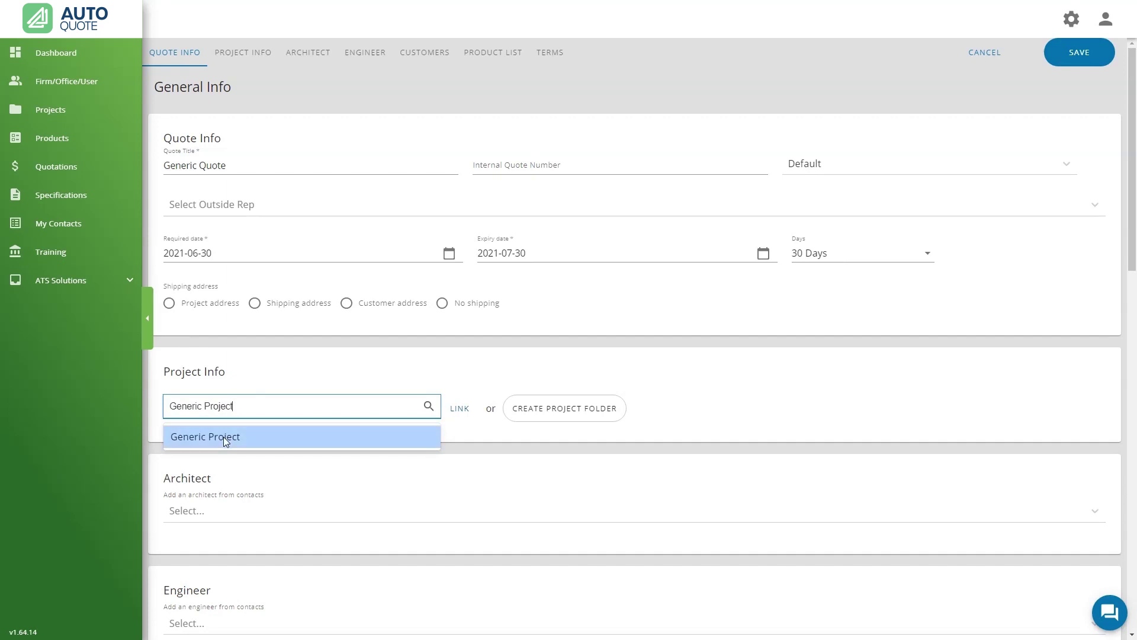
click(222, 436)
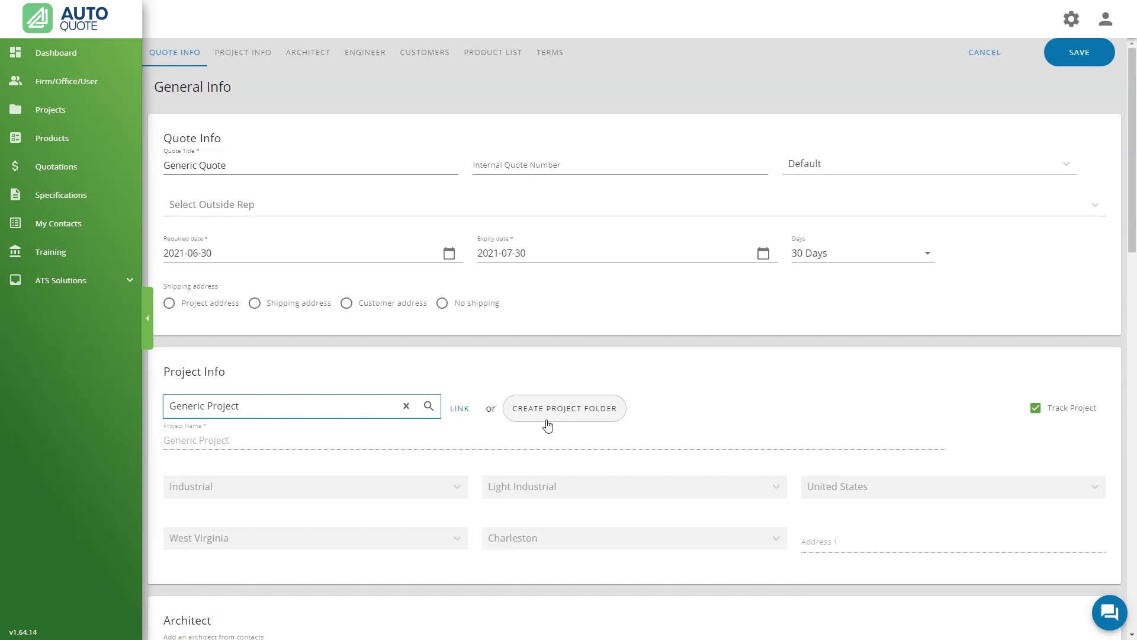
click(1035, 410)
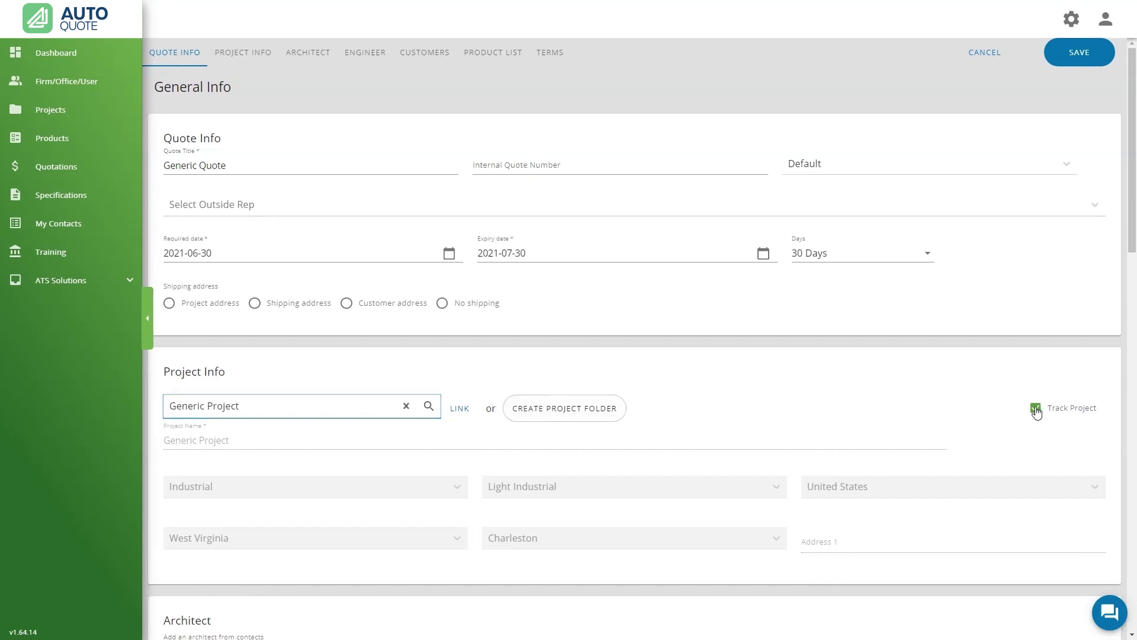
click(1035, 409)
click(1035, 410)
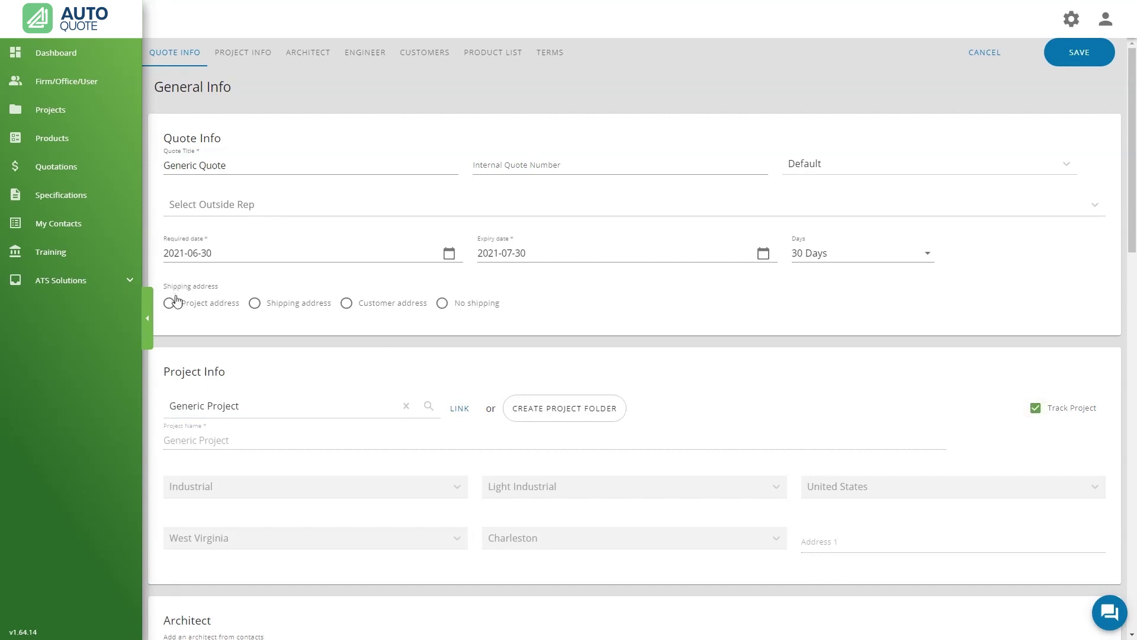
click(194, 207)
click(194, 206)
Add Wholesale Holder from the contacts as the quote's customer and select that customer's card
scroll(267, 527, down, 4)
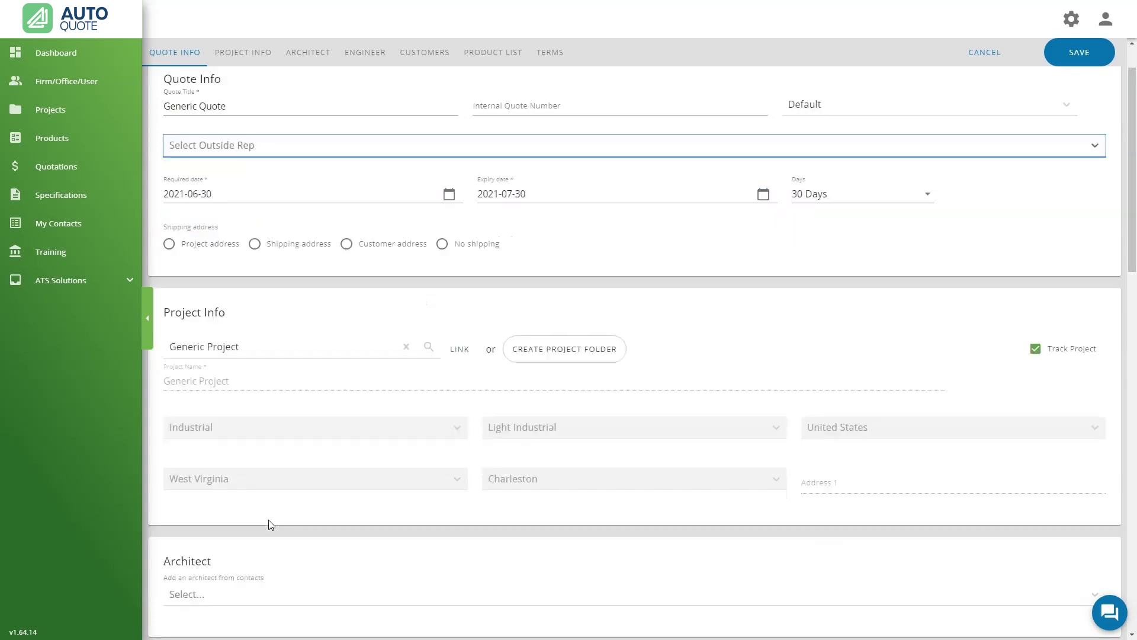
scroll(209, 570, down, 3)
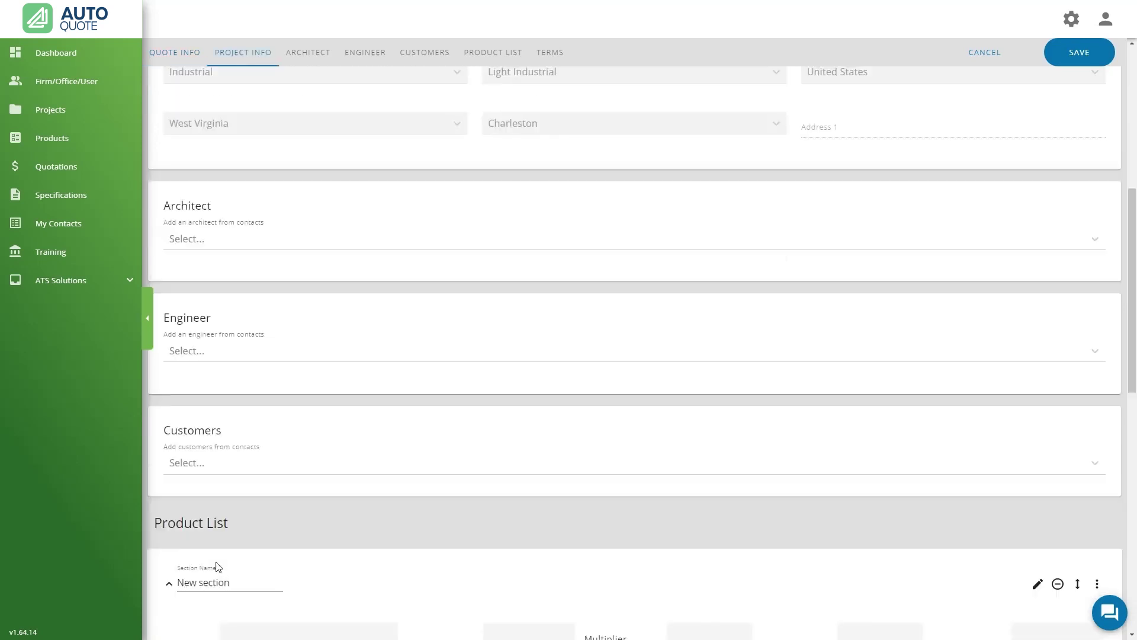
click(214, 468)
text(Wholesaler Holder)
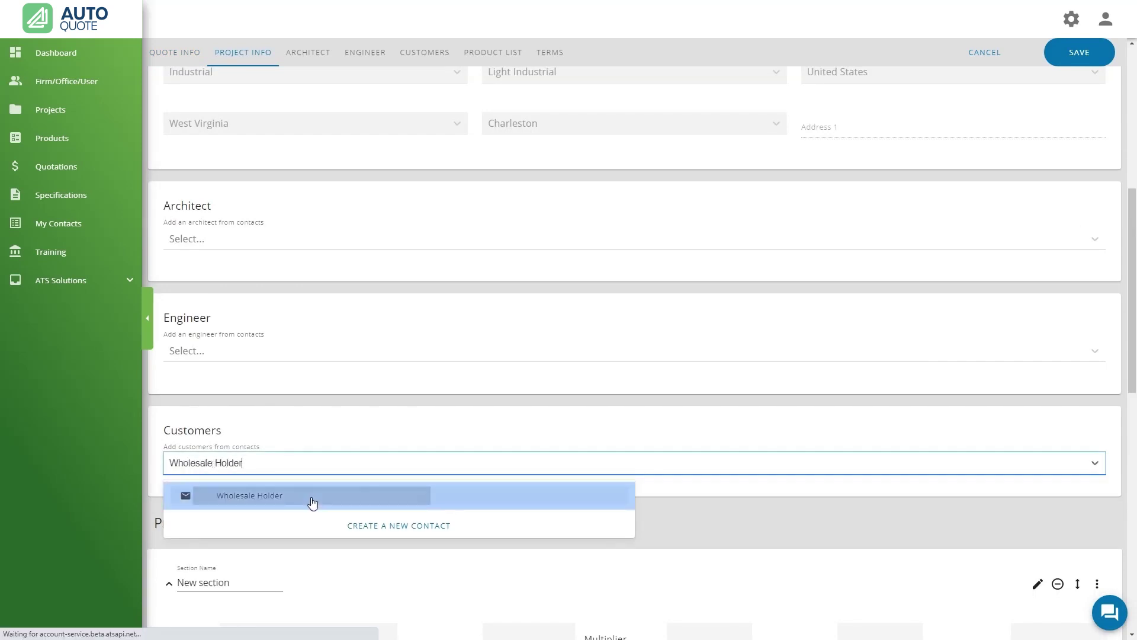
click(312, 497)
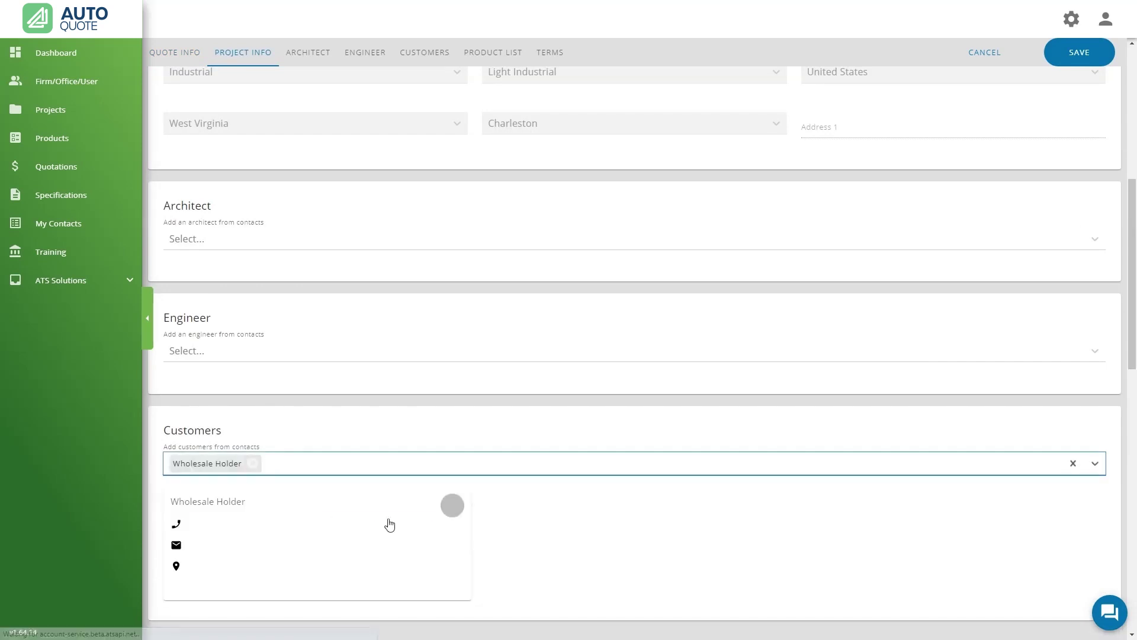
click(456, 505)
Rename the first section of the product list as Drainage
scroll(725, 466, down, 6)
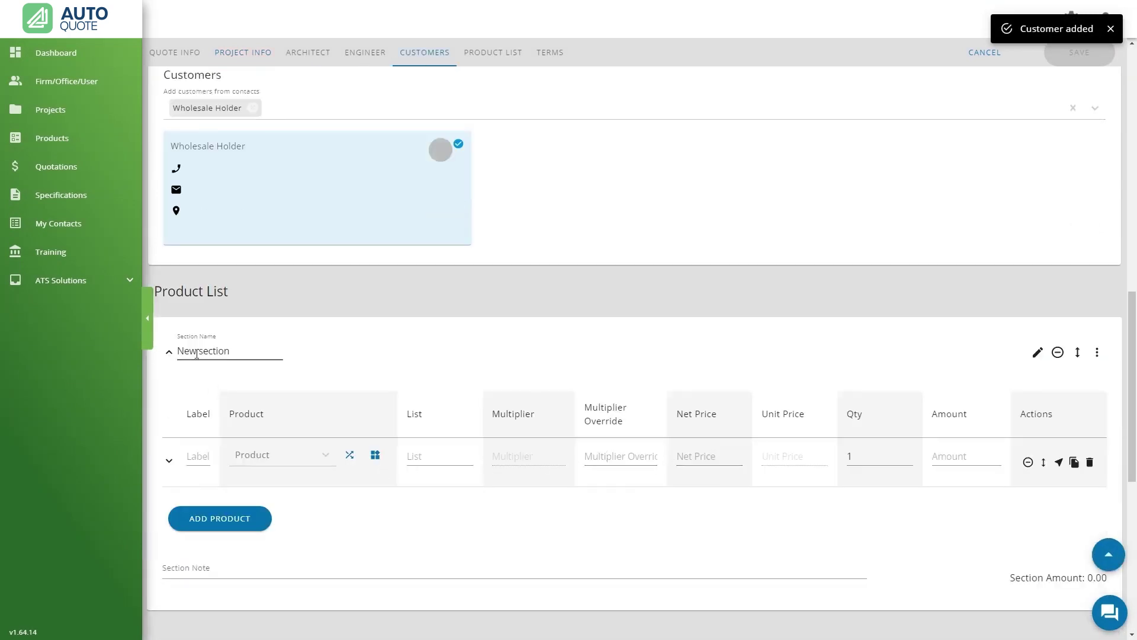
drag(240, 350, 135, 353)
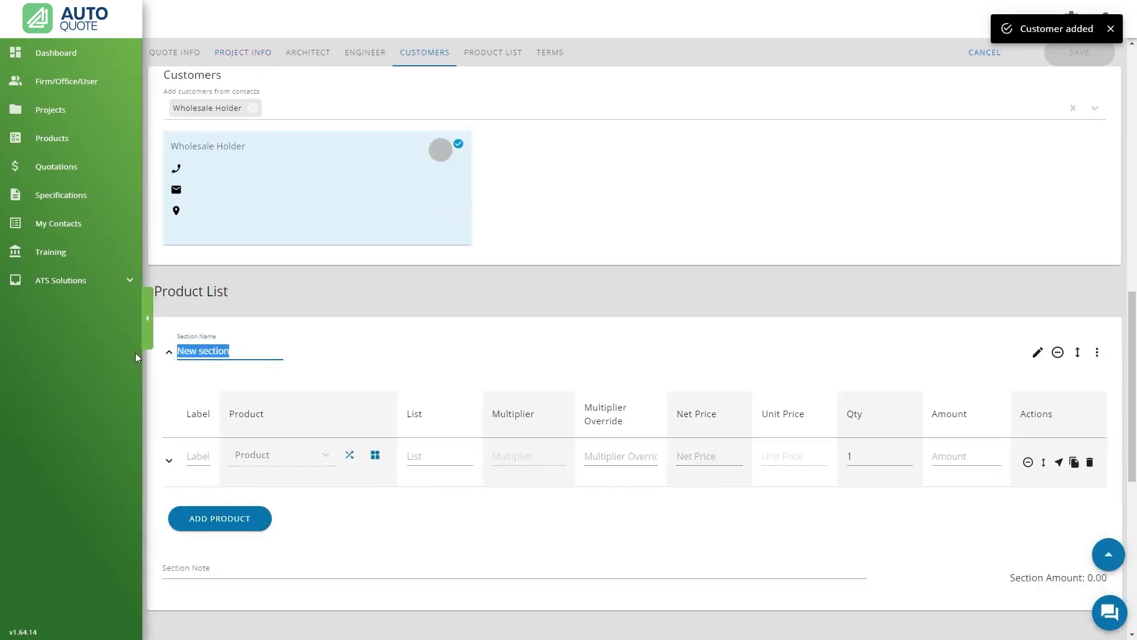
text(Drain)
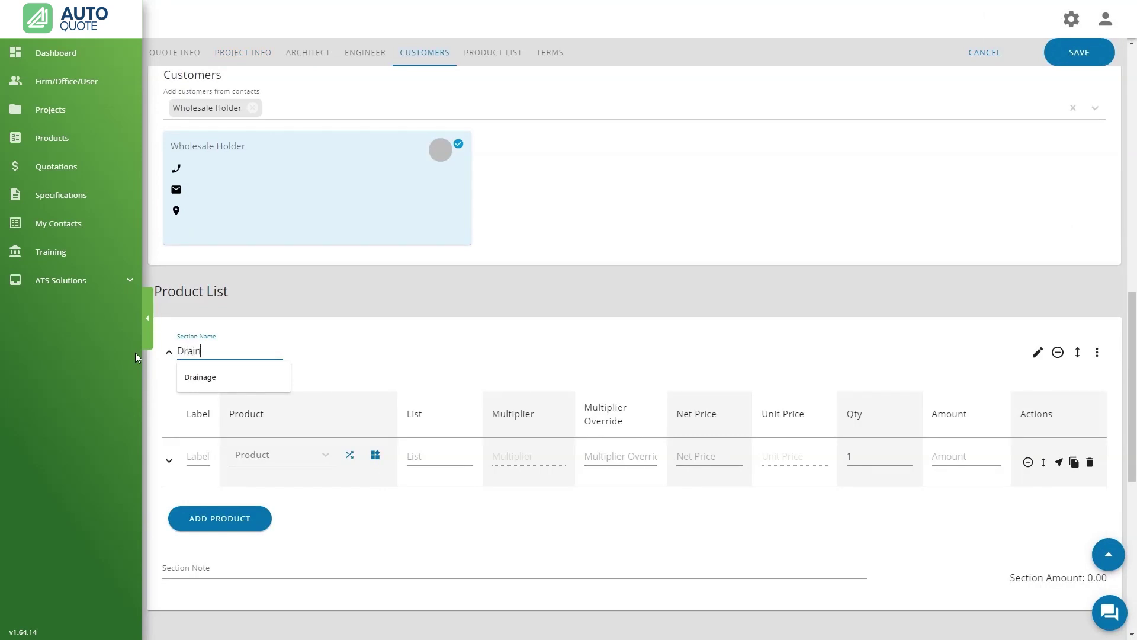
text(age)
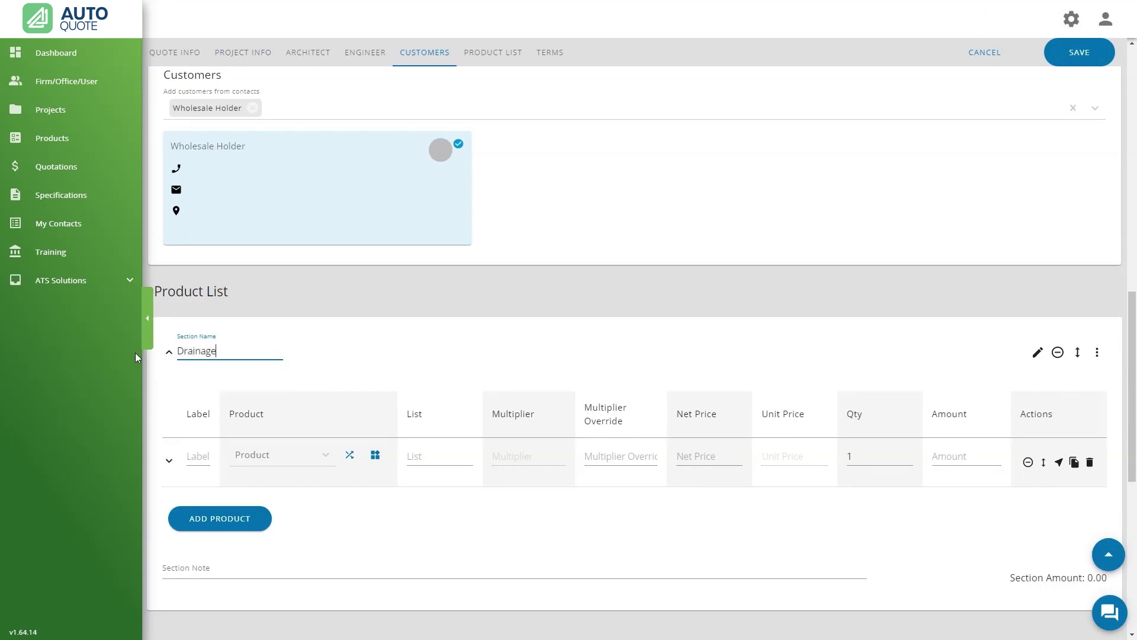
Label the first product line D1 and fill it with the FD-100-H package
click(196, 454)
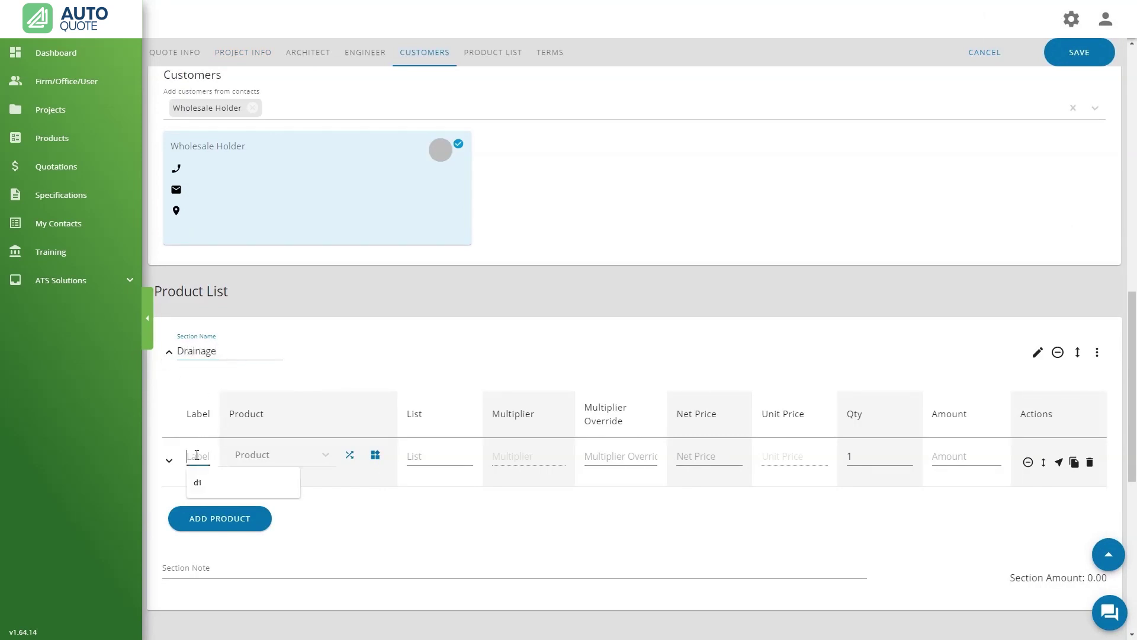
text(D1)
click(251, 461)
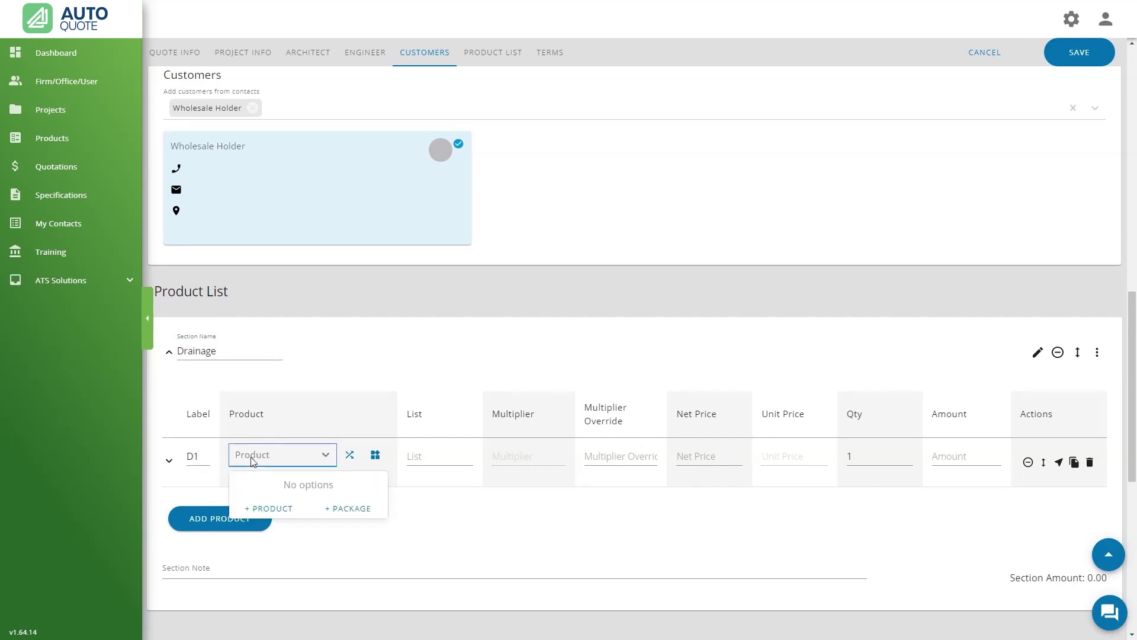
text(FD-100-H)
scroll(252, 462, down, 1)
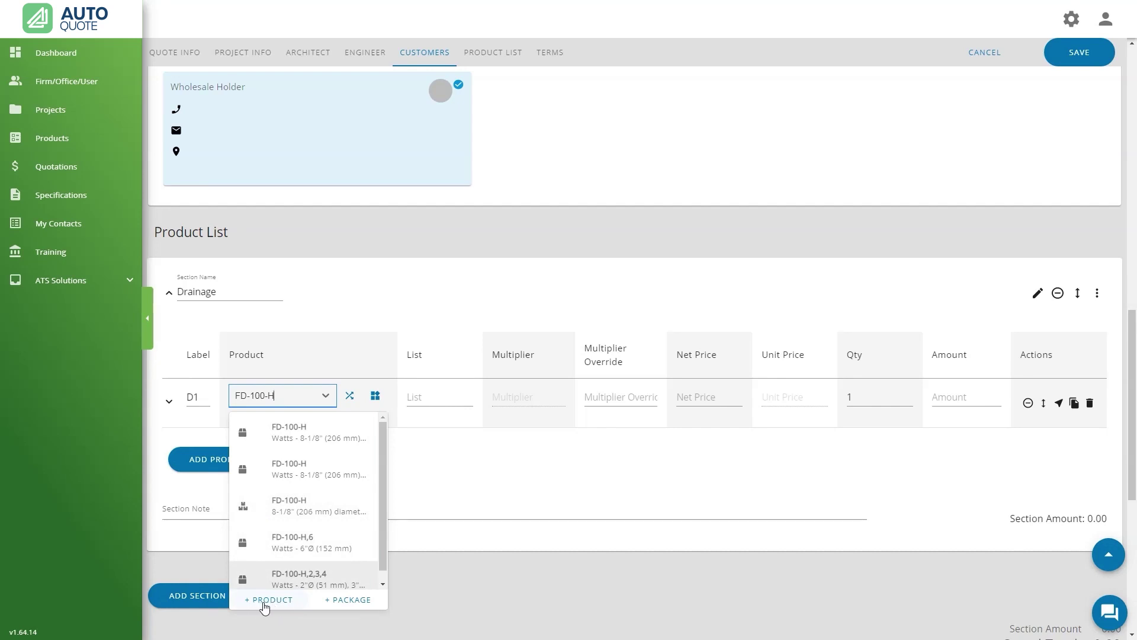
click(273, 508)
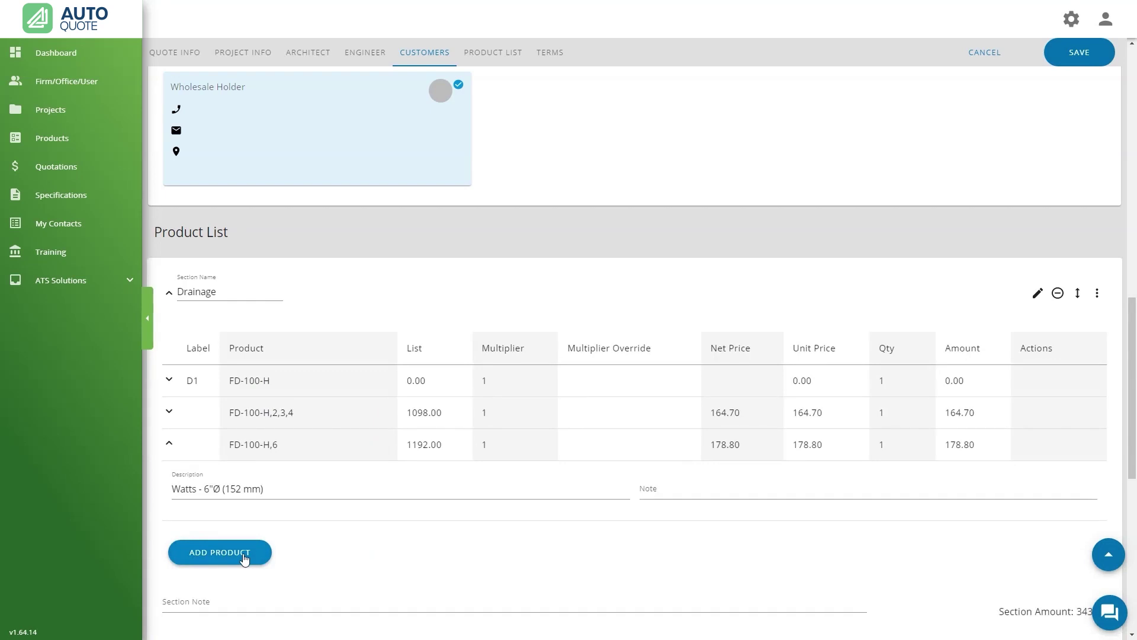
Add an empty product line to the Drainage section, then view and close its Cross Reference Tool and Product Configurator
click(244, 557)
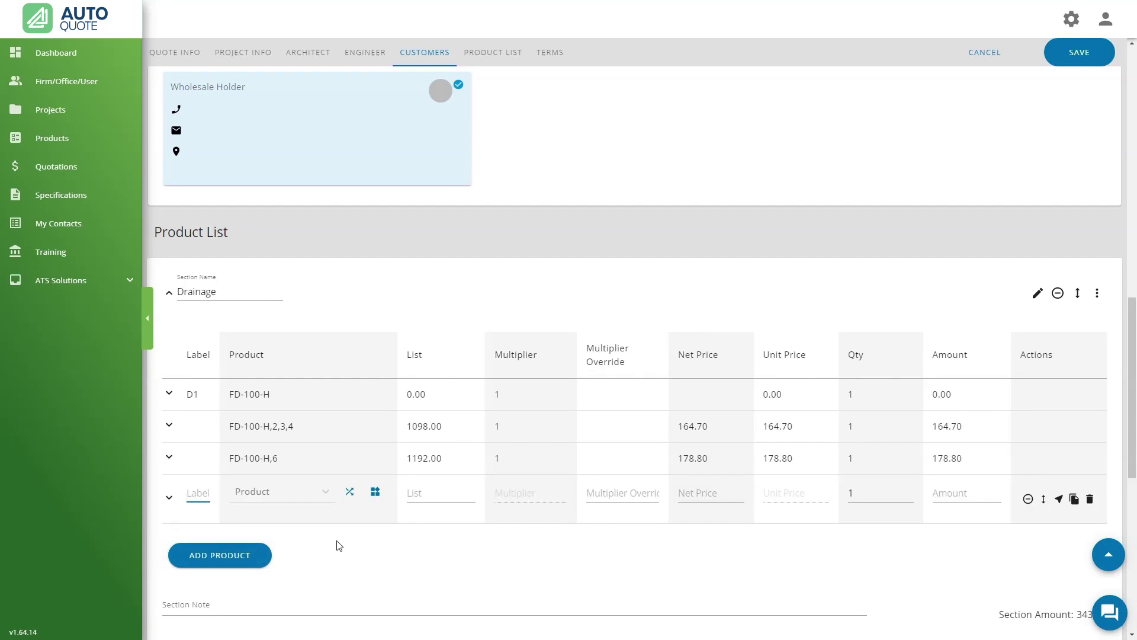
click(350, 493)
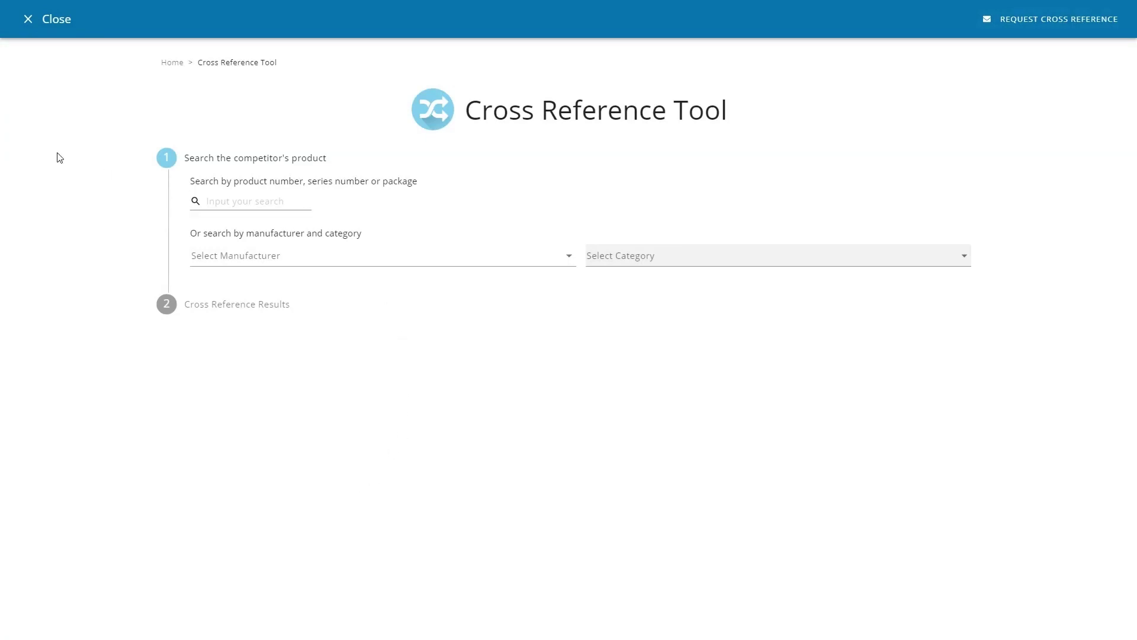
click(26, 20)
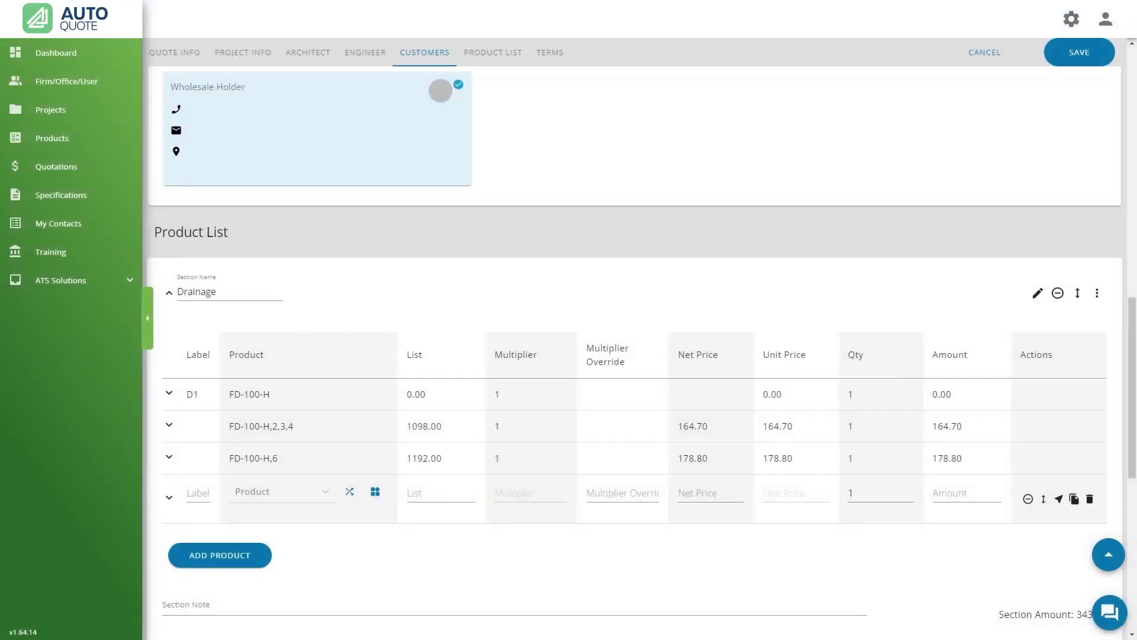
click(375, 499)
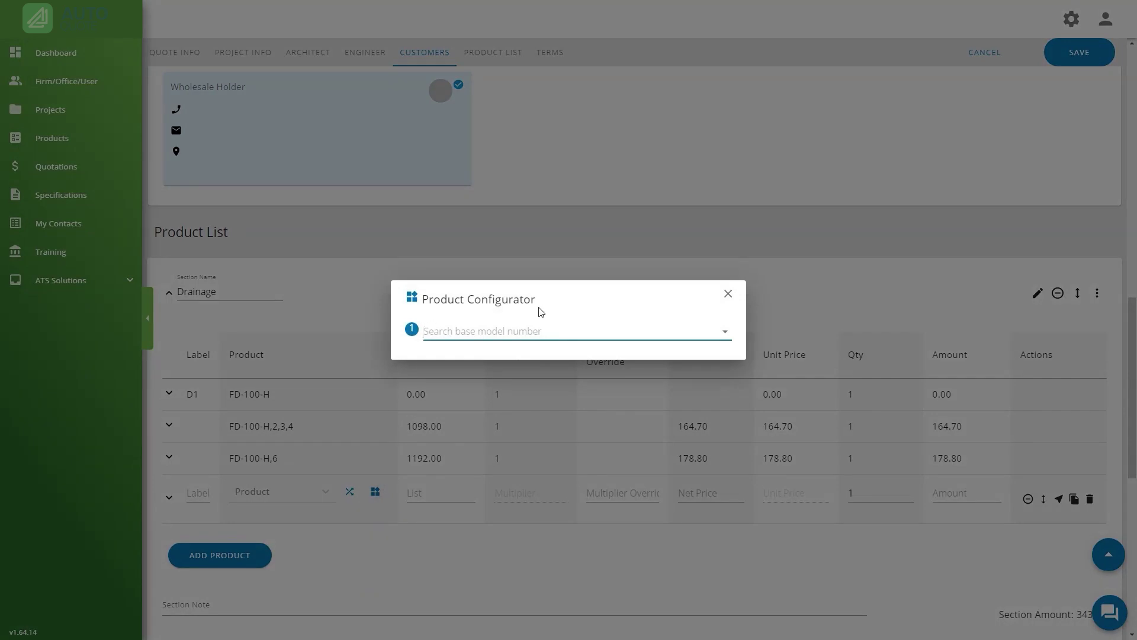
click(728, 295)
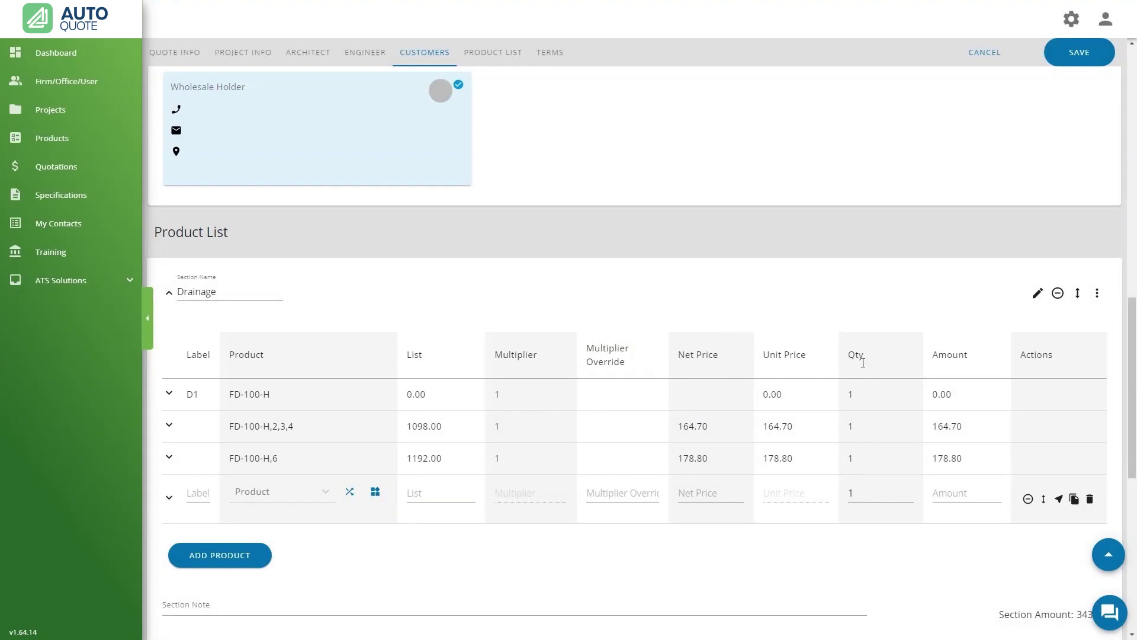
Add a new section to the product list below the Drainage section
drag(1134, 329, 1134, 406)
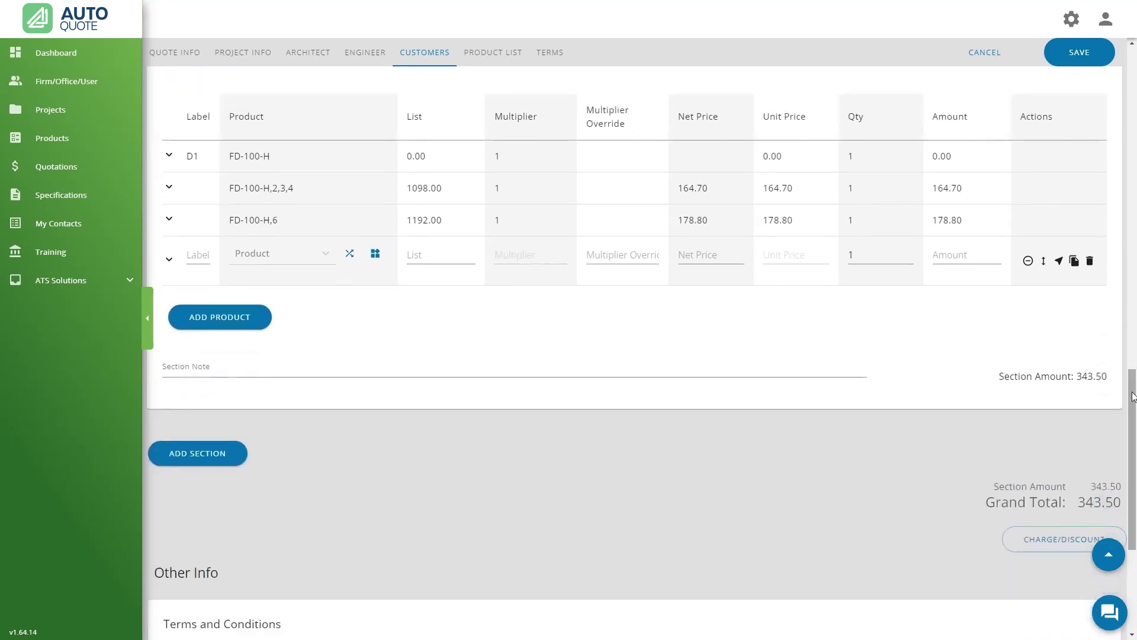
click(220, 469)
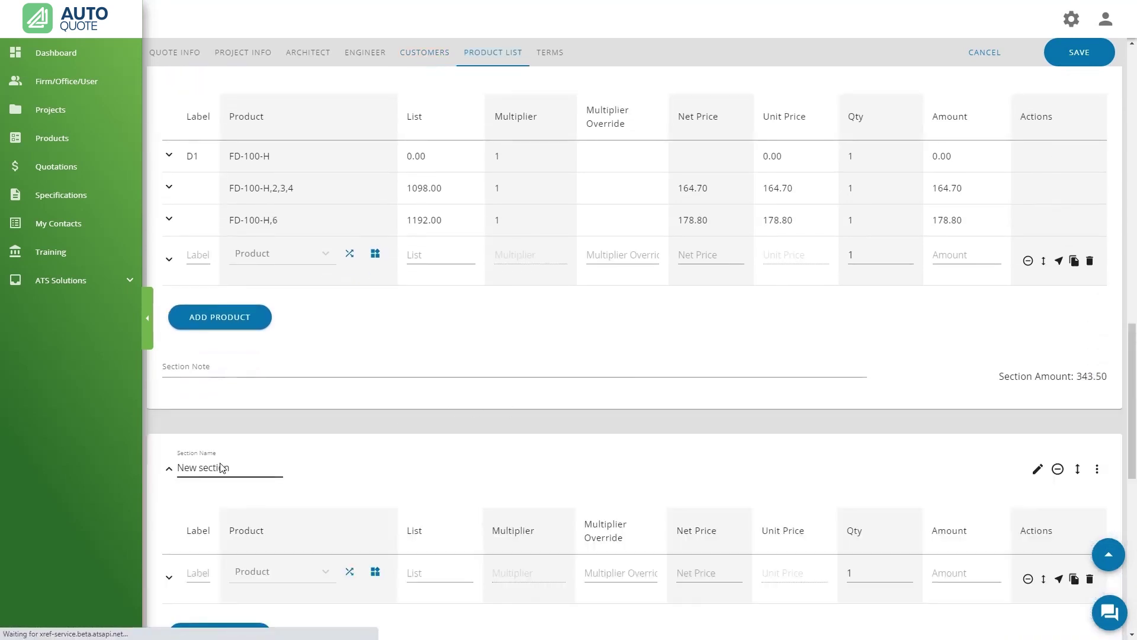
scroll(223, 463, down, 3)
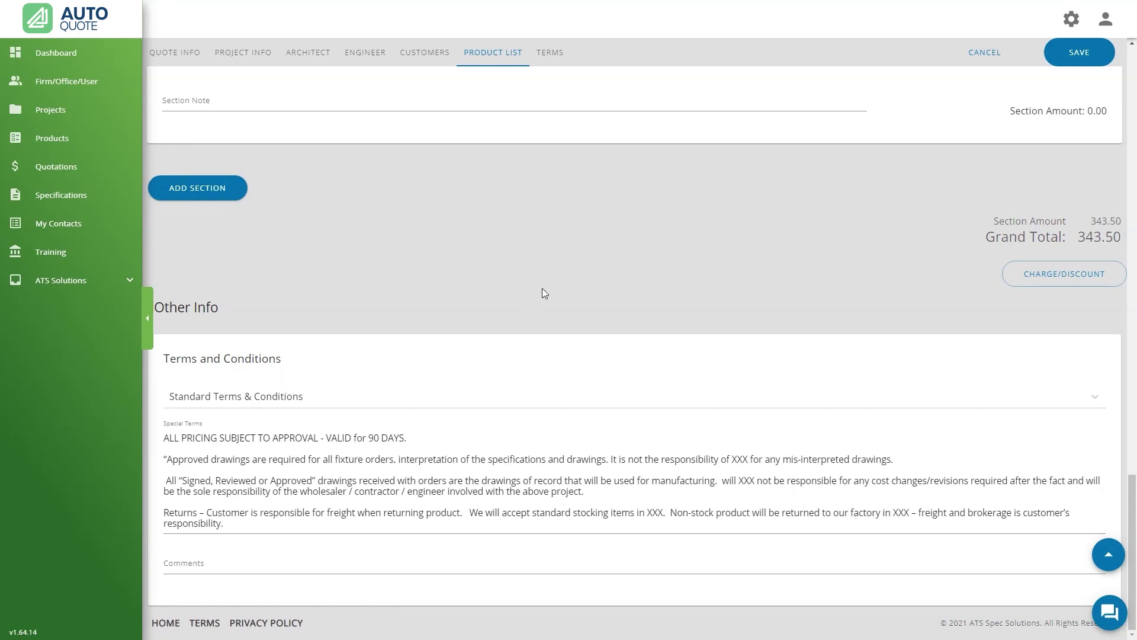
Set the quantity of FD-100-H,2,3,4 in the Drainage section to 2
scroll(544, 293, up, 12)
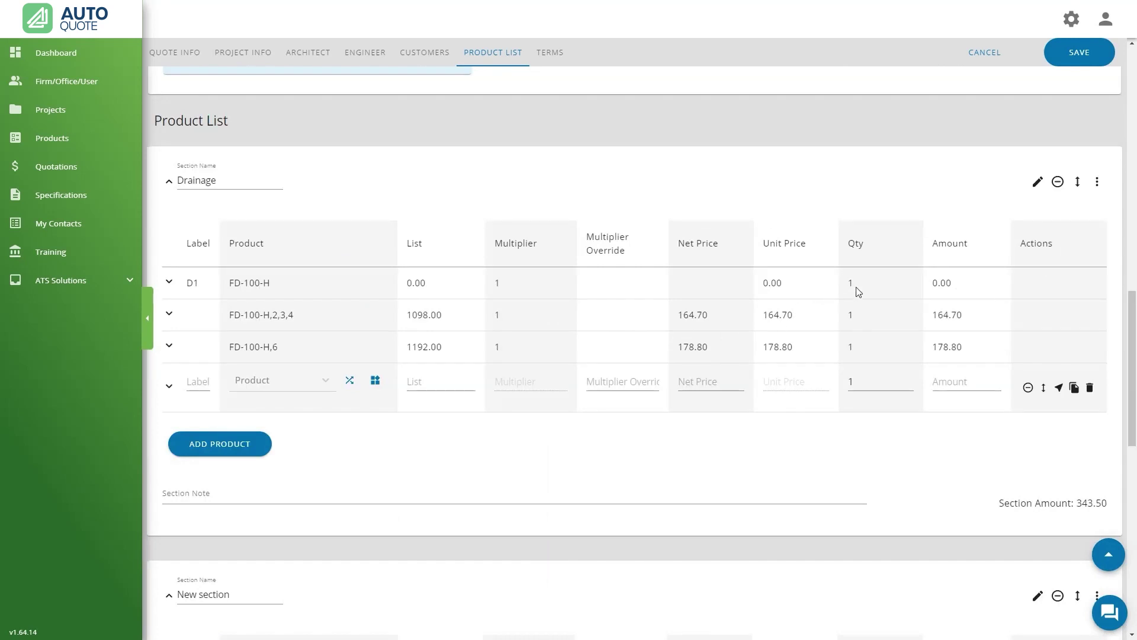
click(854, 318)
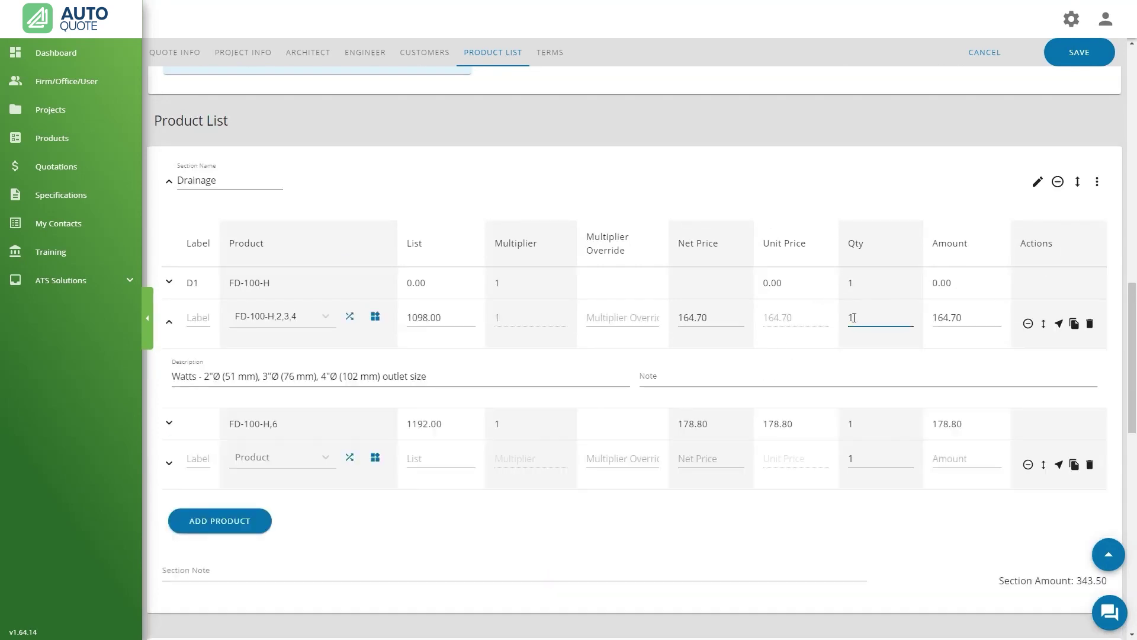
key(BackSpace)
text(2)
Try moving the Drainage section to a different position in the product list
scroll(1077, 178, down, 1)
scroll(1079, 170, down, 1)
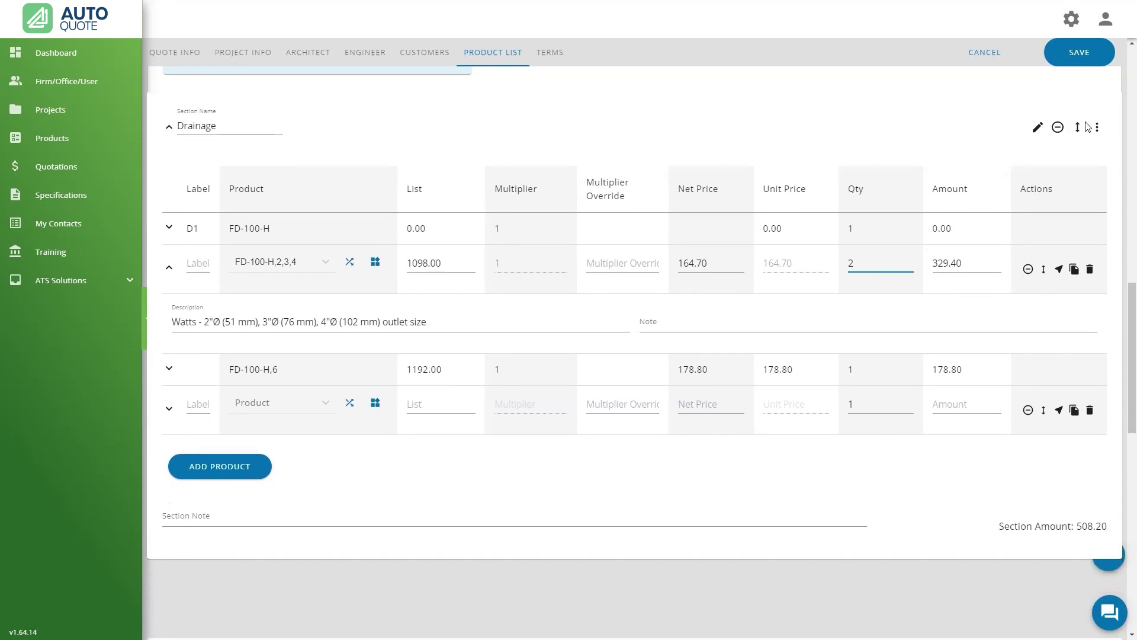
scroll(1096, 142, up, 1)
scroll(1095, 182, down, 1)
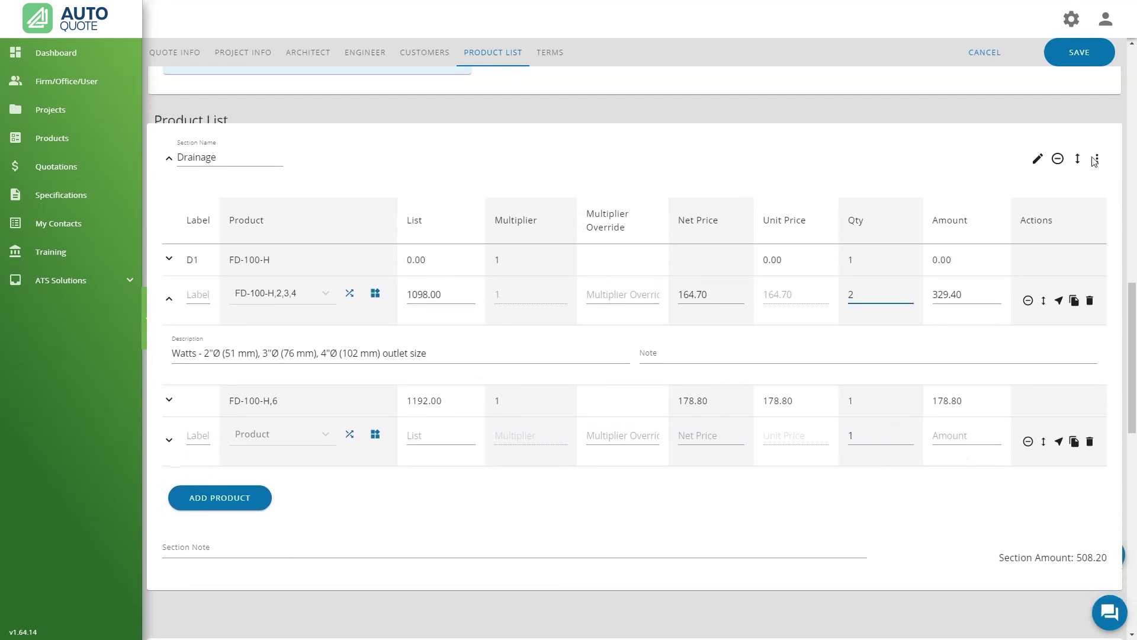
scroll(1096, 159, up, 1)
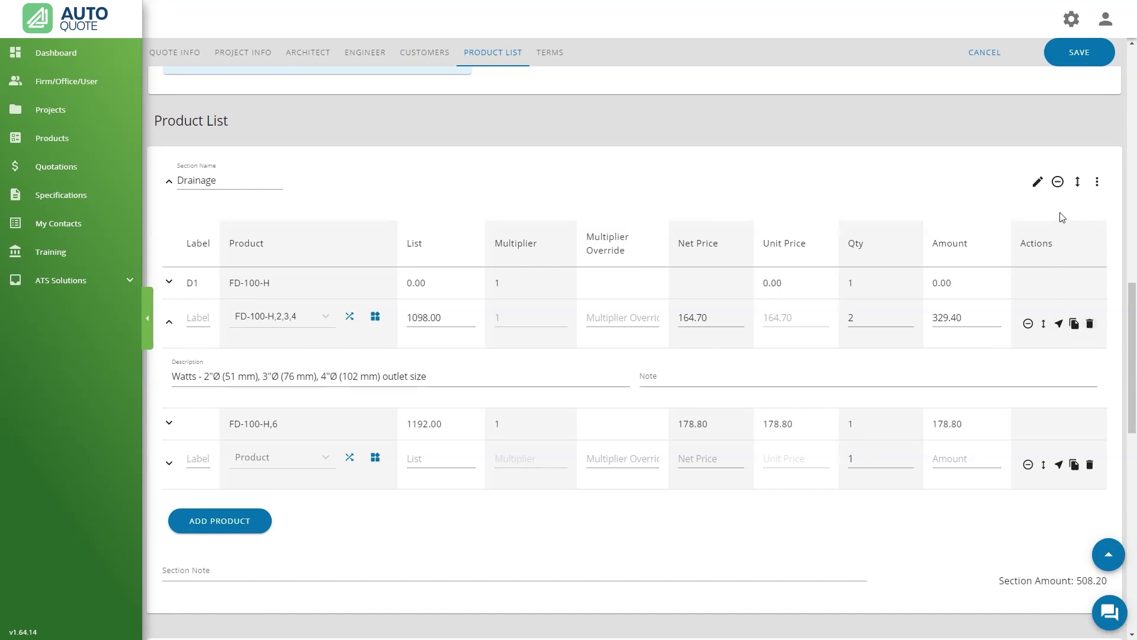
Save the new quote
click(1087, 56)
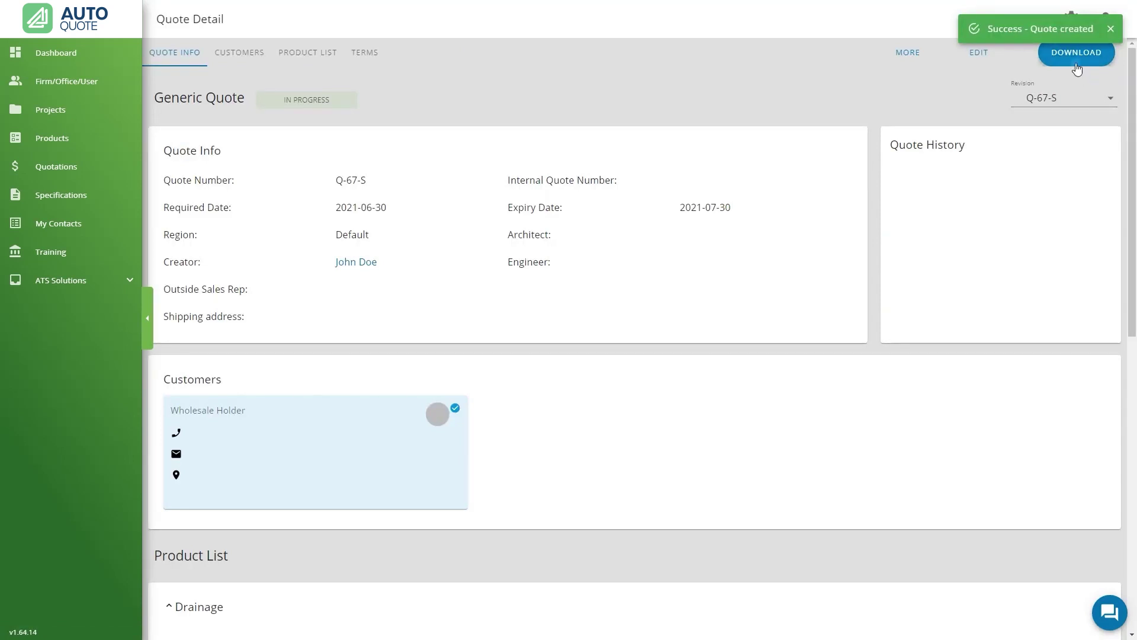
Display the download options for the saved Generic Quote
click(1077, 62)
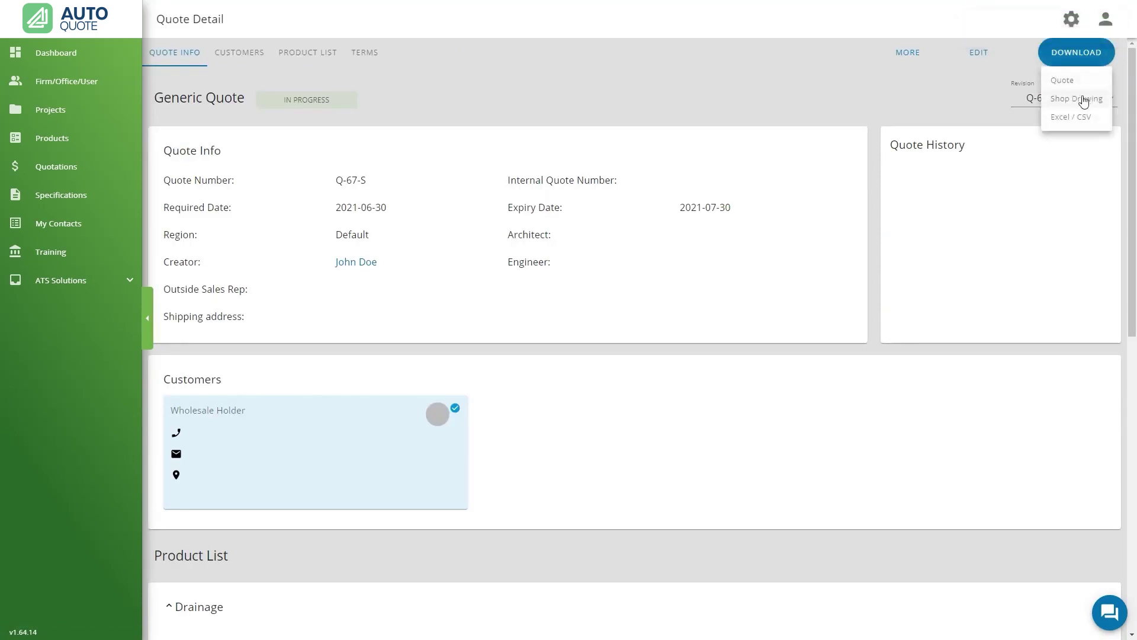
Open the Generic Project from the project list and start a new quote from its Quote List section
click(68, 116)
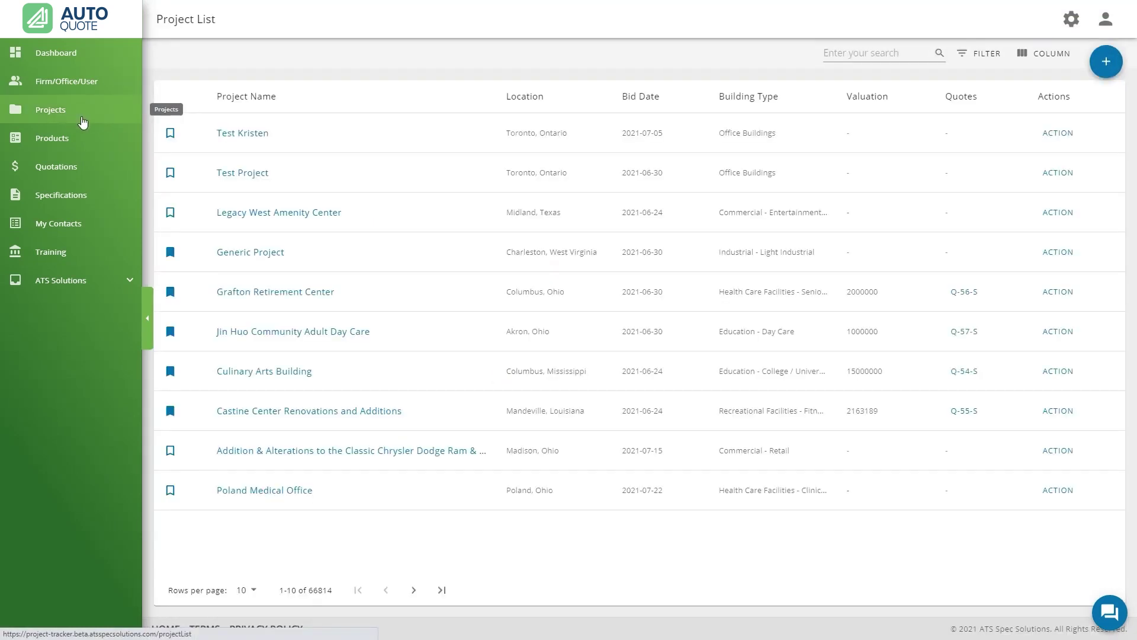
click(242, 251)
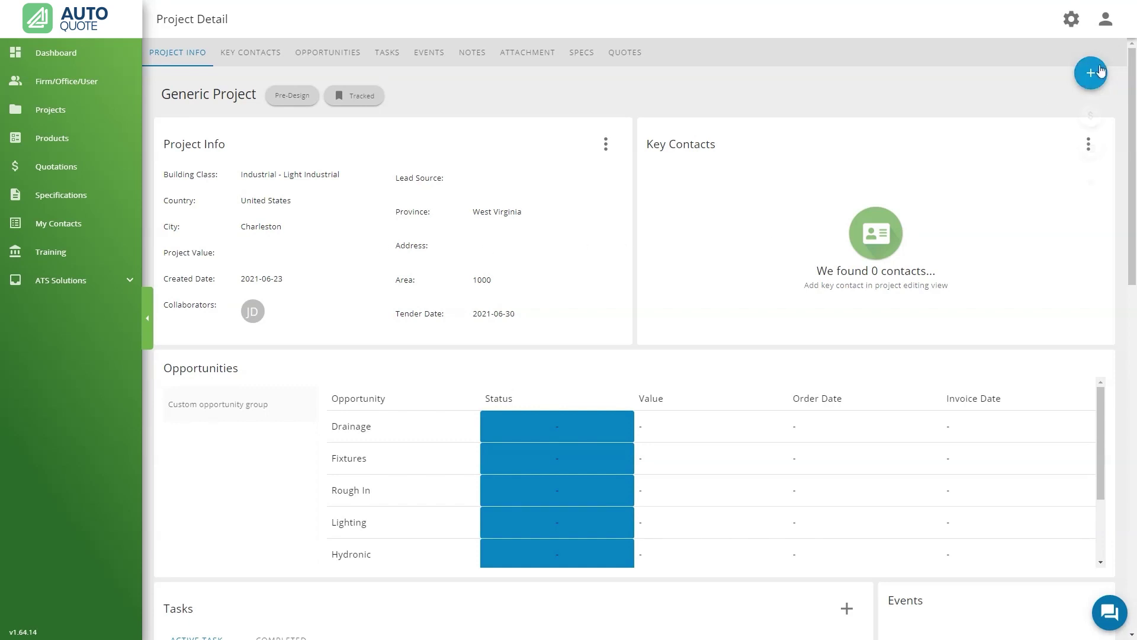
mouse_move(1099, 71)
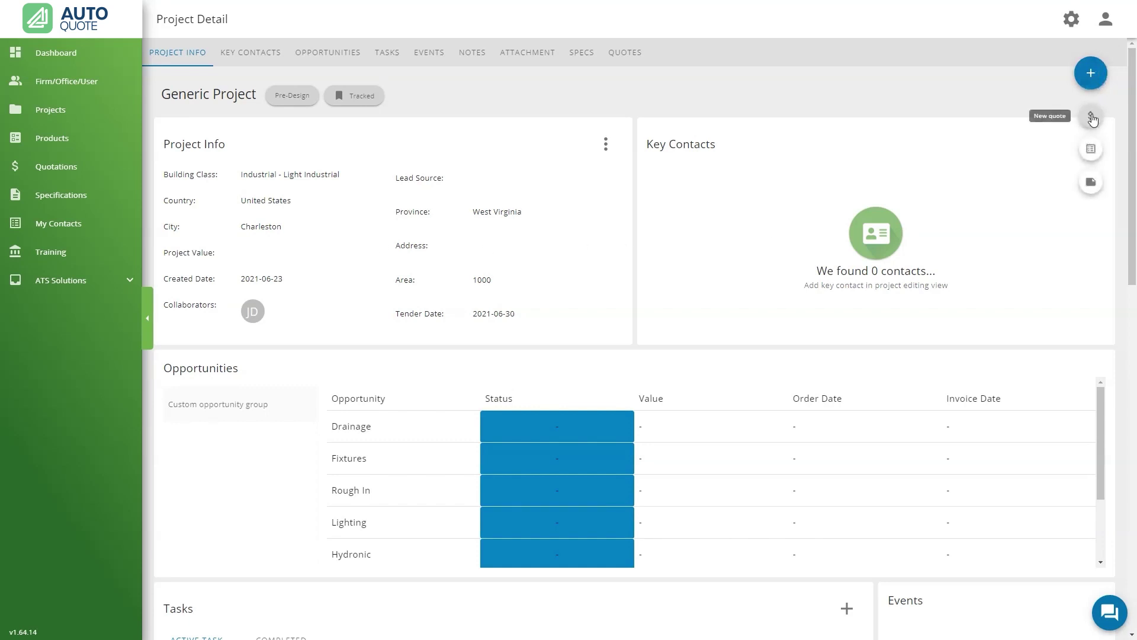
drag(1132, 123, 1124, 444)
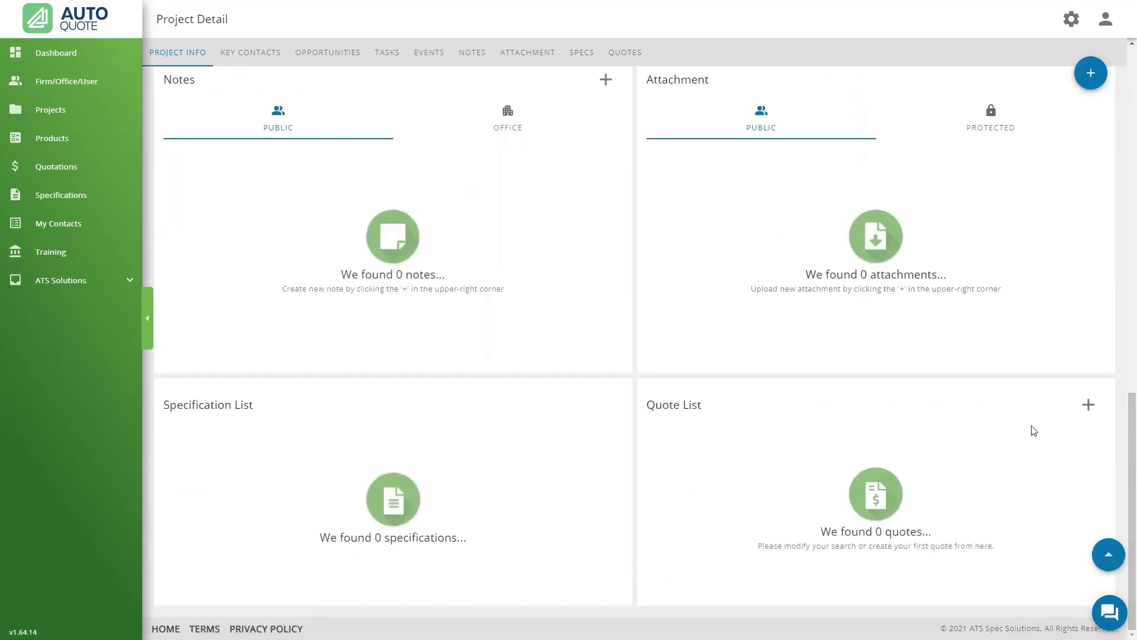
click(1089, 404)
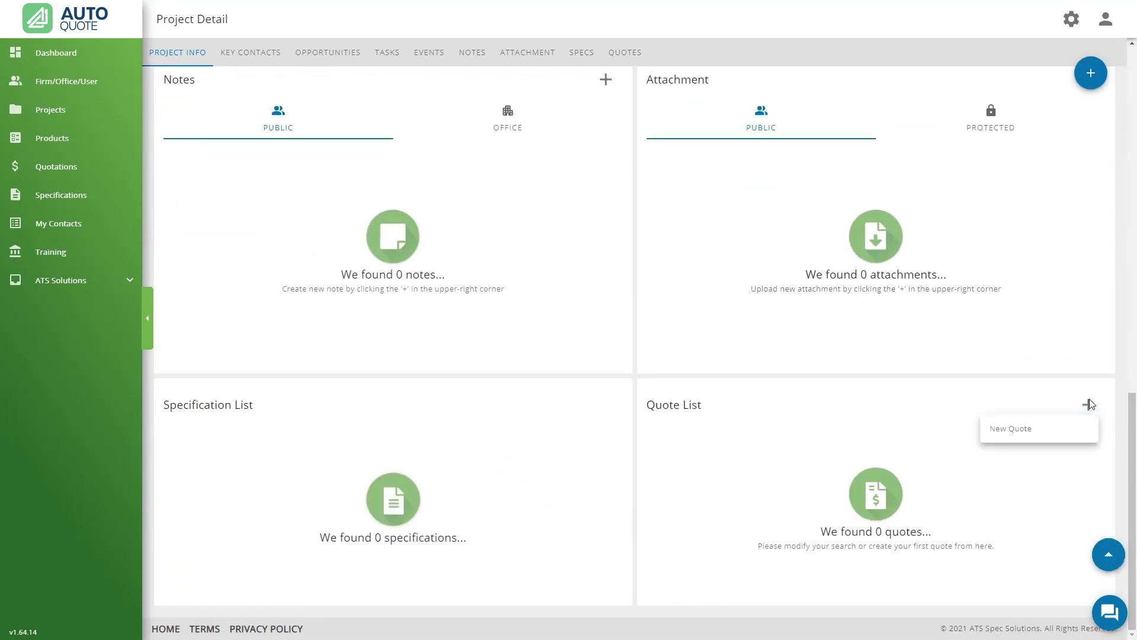
click(1036, 432)
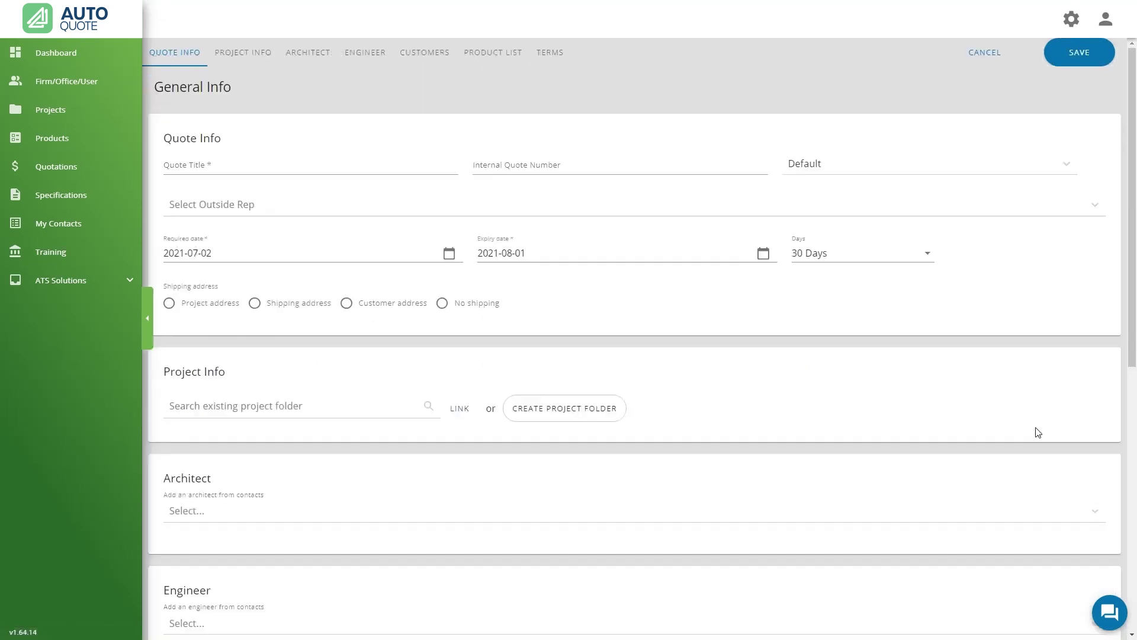